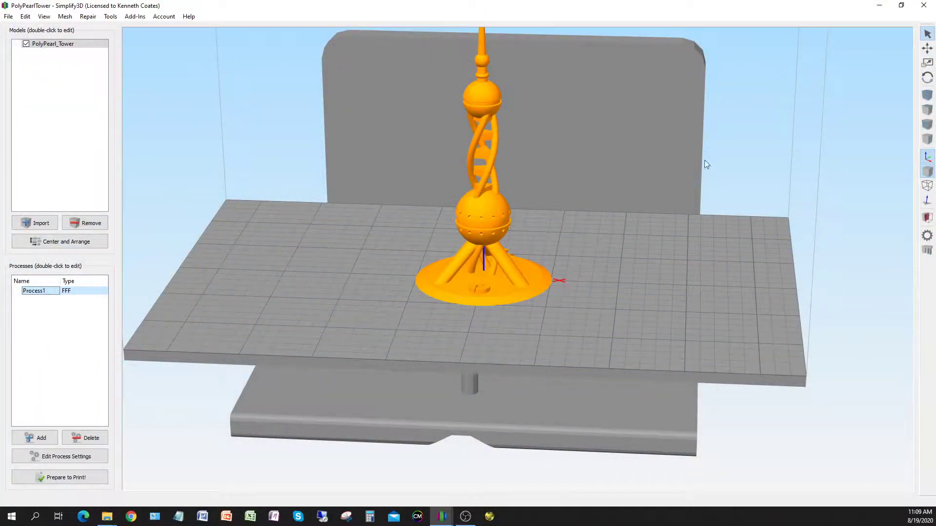
# Step: Examine the tower model from several angles, covering its base, support legs, spheres, twisted column and spire
pyautogui.moveTo(639, 231); pyautogui.dragTo(564, 252)
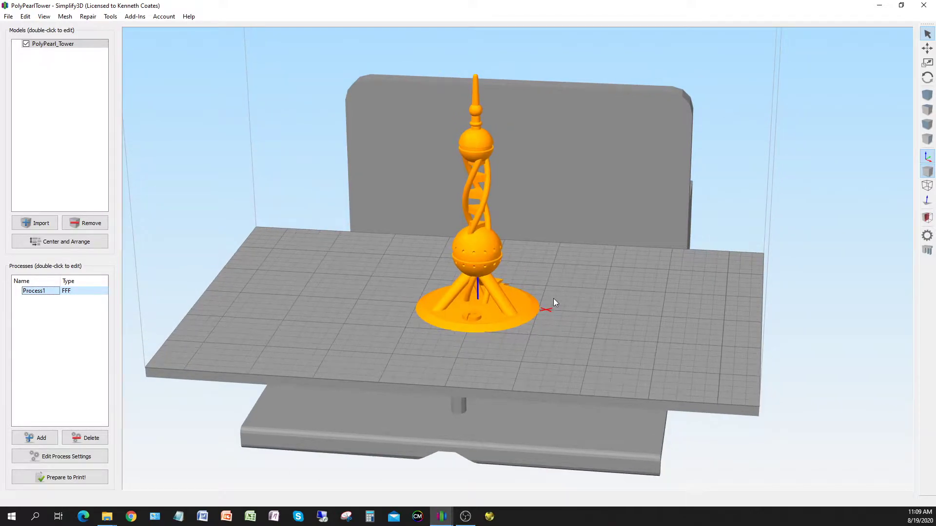
pyautogui.scroll(8, 542, 289)
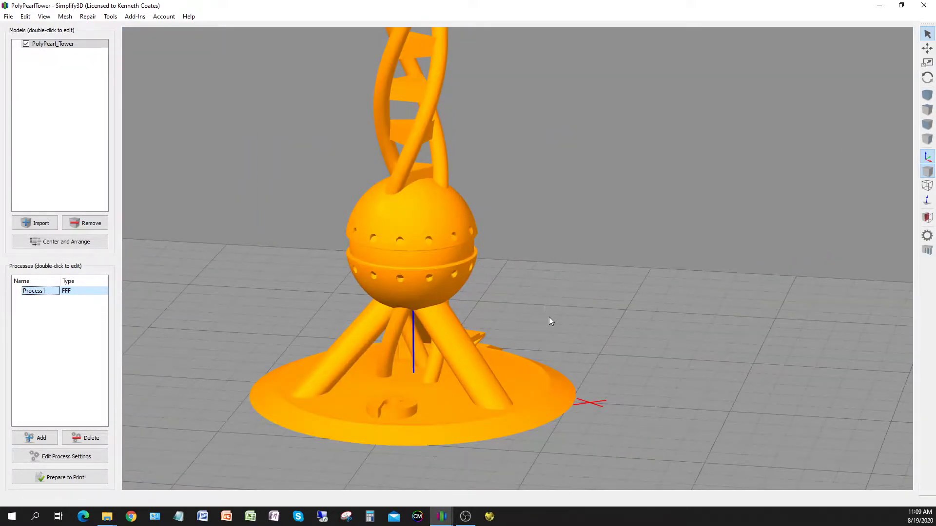
pyautogui.moveTo(549, 319); pyautogui.dragTo(327, 373)
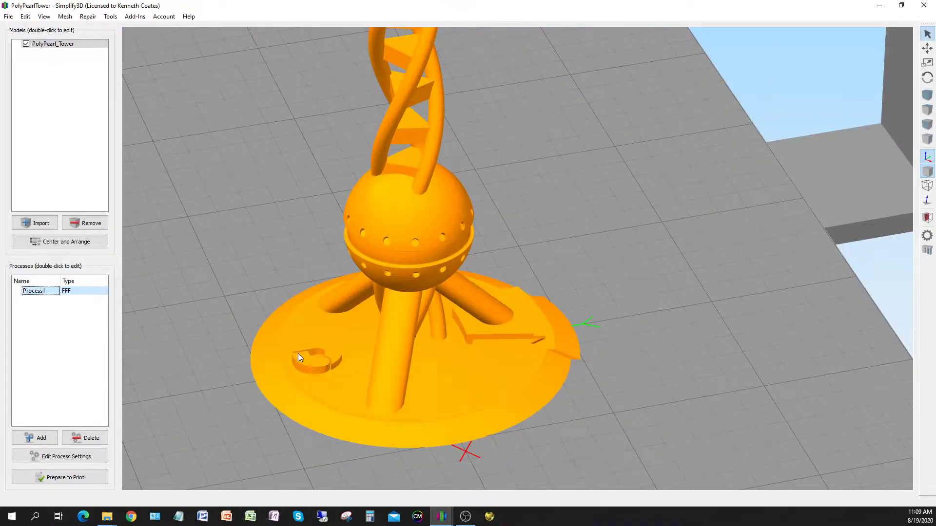
pyautogui.moveTo(476, 326); pyautogui.dragTo(446, 220)
pyautogui.moveTo(533, 371); pyautogui.dragTo(548, 463)
pyautogui.moveTo(553, 391); pyautogui.dragTo(478, 357)
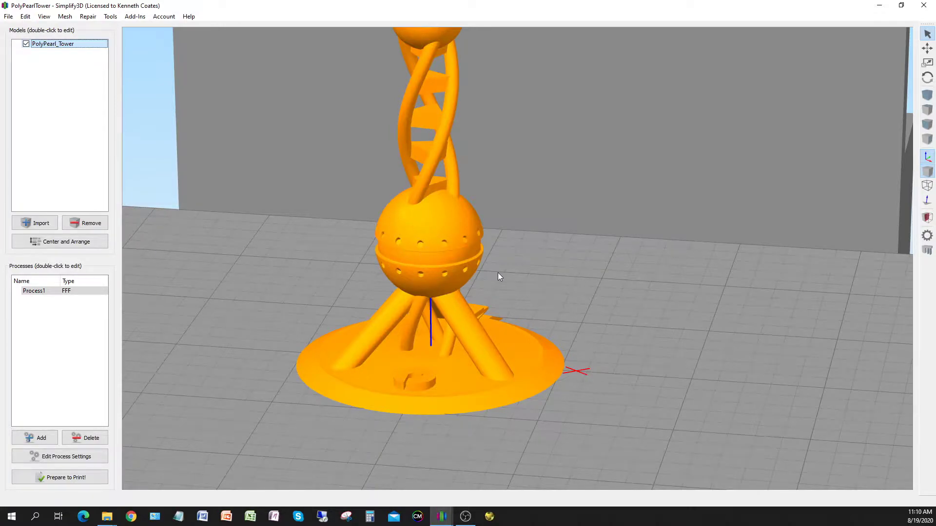
pyautogui.moveTo(498, 273); pyautogui.dragTo(492, 262)
pyautogui.moveTo(499, 374); pyautogui.dragTo(549, 380)
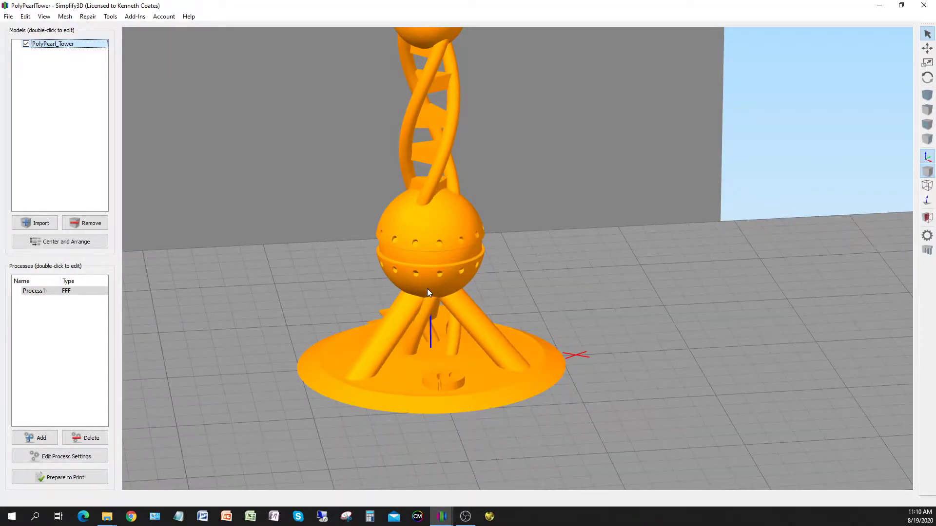
pyautogui.moveTo(468, 328); pyautogui.dragTo(446, 197)
pyautogui.scroll(3, 445, 197)
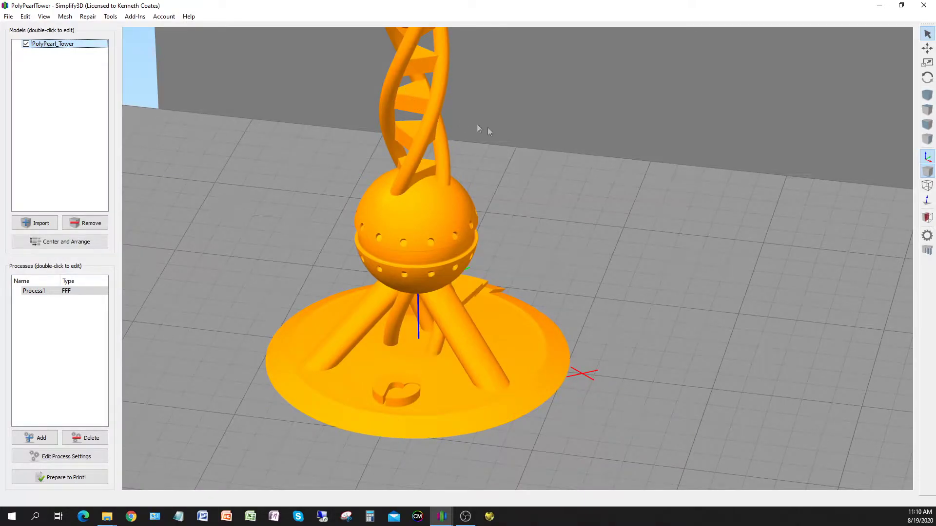
pyautogui.scroll(-4, 499, 130)
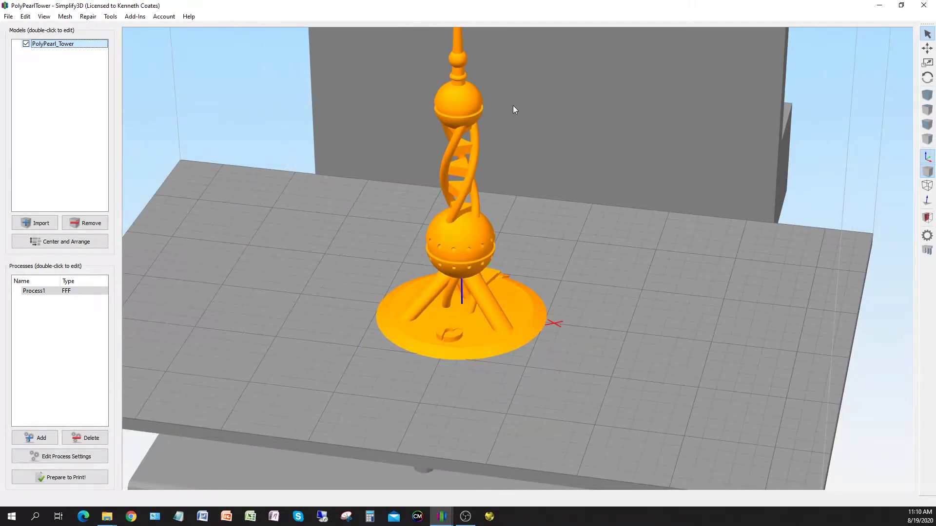
pyautogui.scroll(-3, 510, 107)
pyautogui.scroll(5, 515, 103)
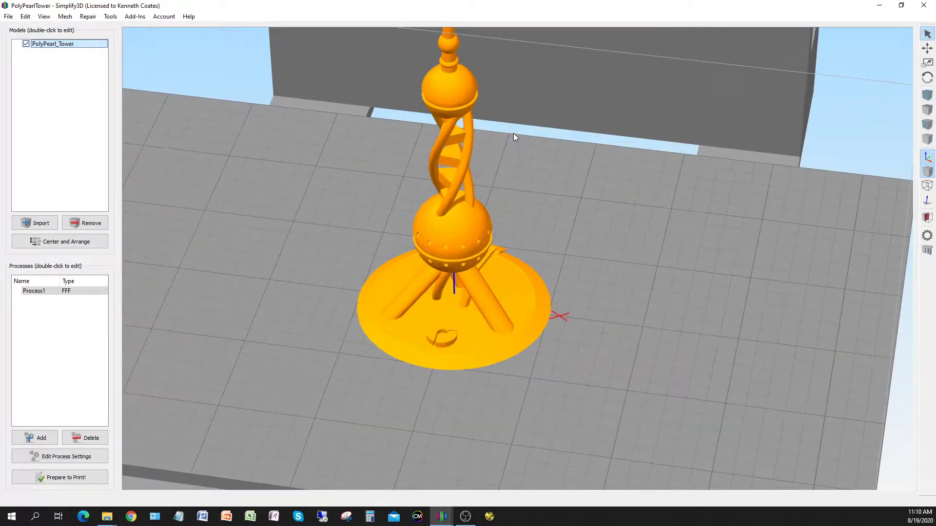
pyautogui.moveTo(511, 136); pyautogui.dragTo(478, 98)
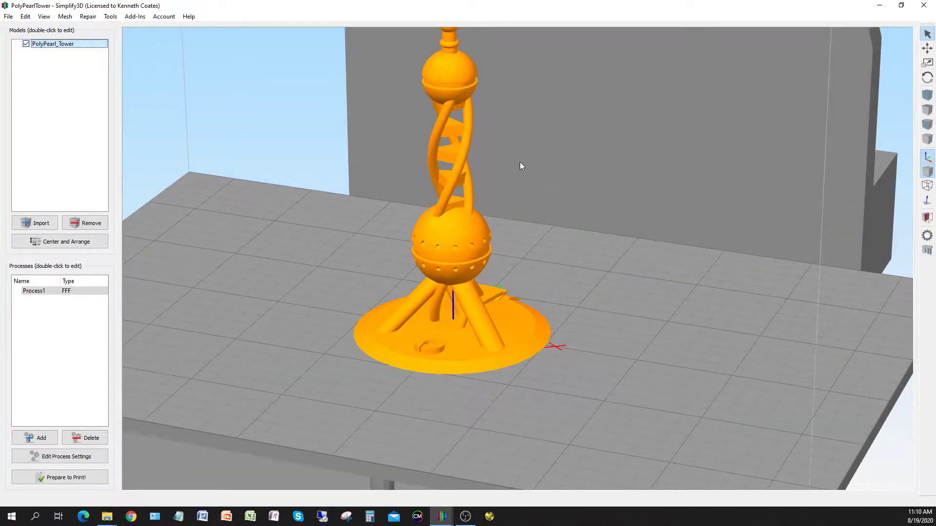
pyautogui.scroll(-4, 518, 159)
pyautogui.moveTo(536, 160); pyautogui.dragTo(537, 198)
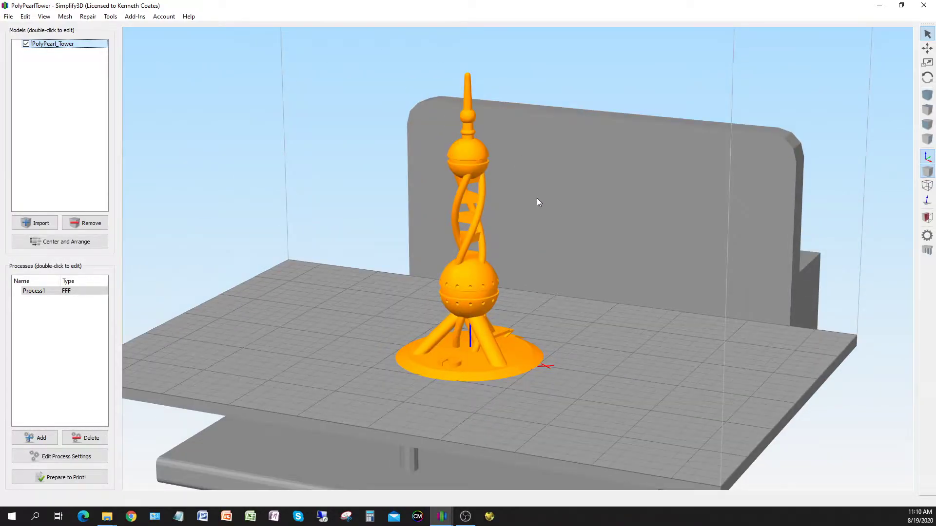
# Step: Set the heated build platform's layer 1 temperature to 40 °C in Process1 and update the FFDNXAmazonPLA_Gold profile
pyautogui.click(46, 293)
pyautogui.doubleClick(47, 294)
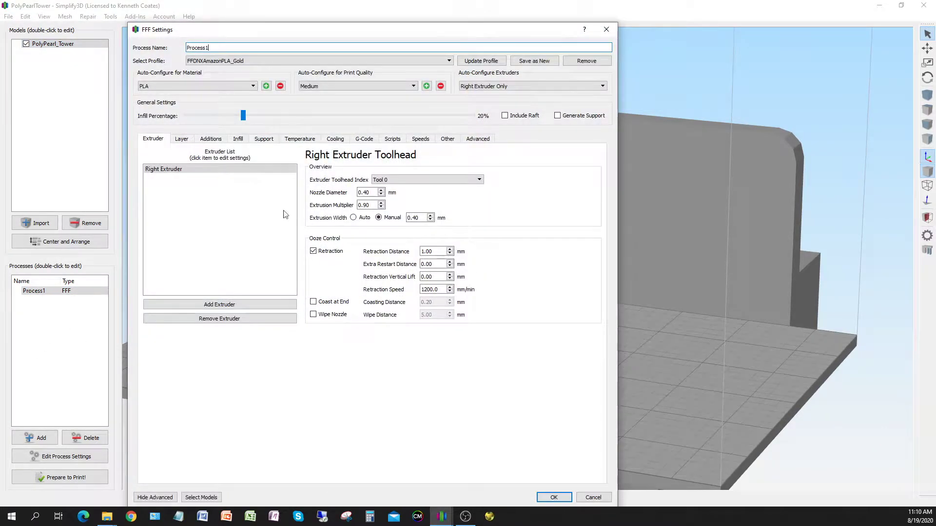
pyautogui.click(300, 140)
pyautogui.doubleClick(432, 250)
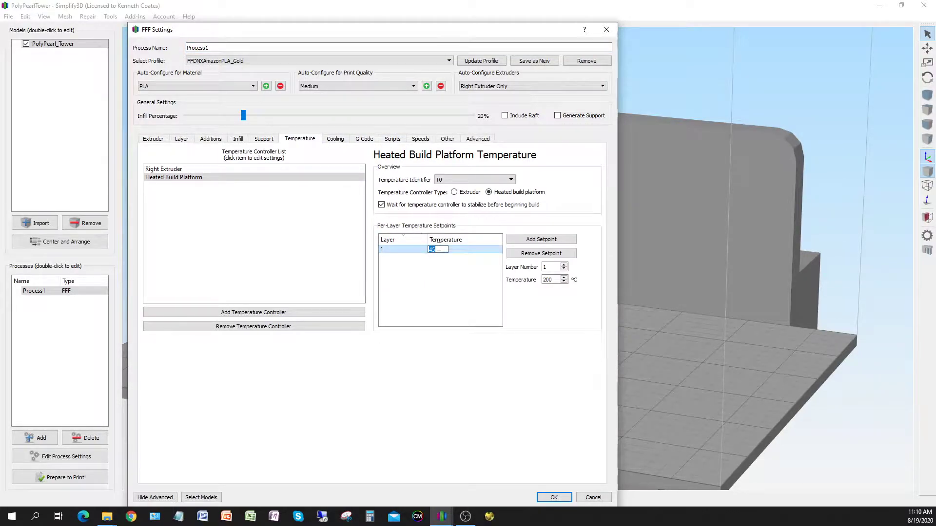
pyautogui.write('4')
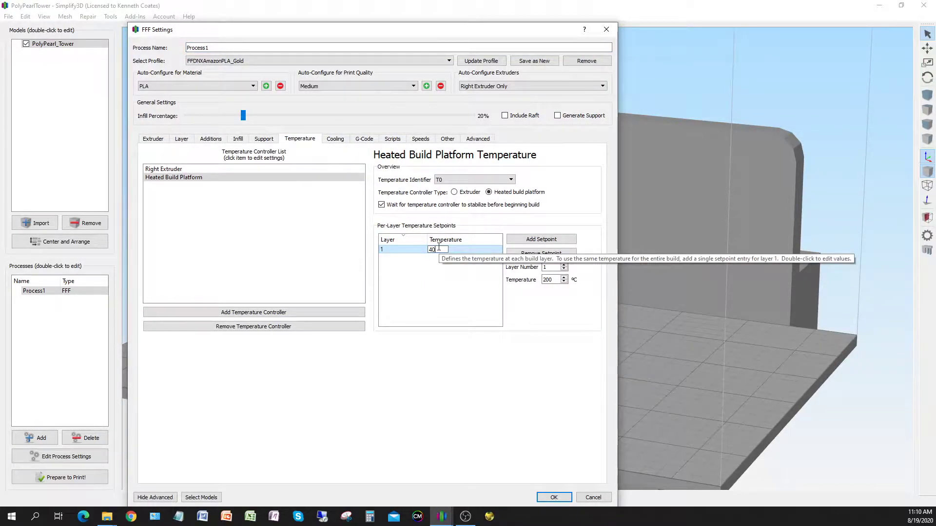
pyautogui.doubleClick(439, 247)
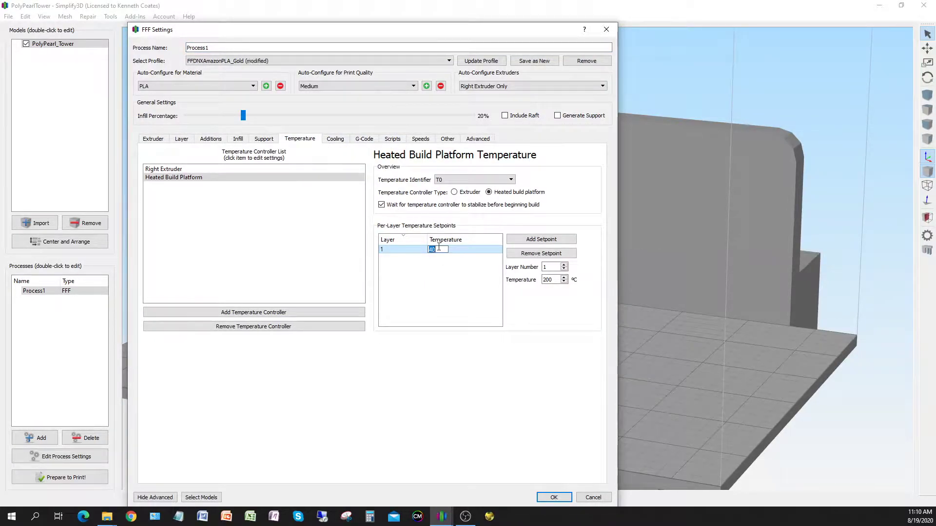
pyautogui.click(481, 61)
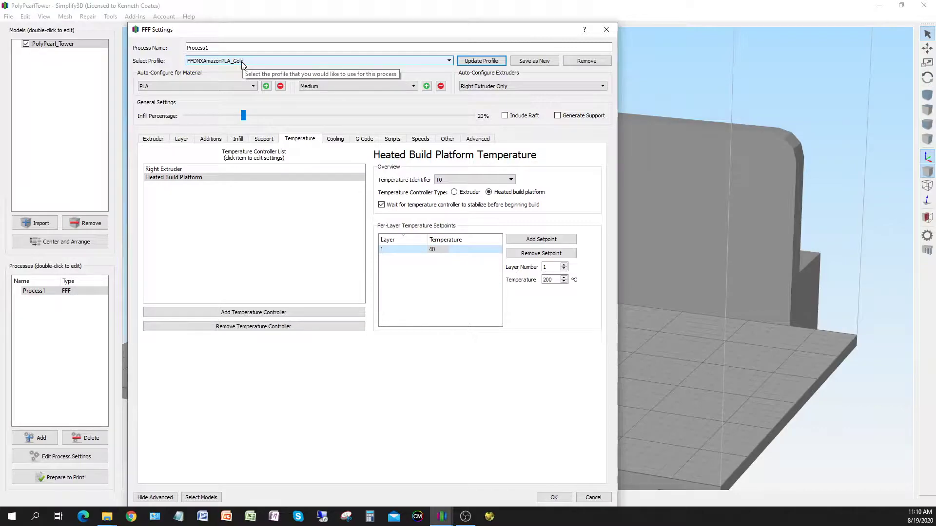
# Step: Check the right extruder's temperature setpoint and accept the Process1 settings
pyautogui.click(270, 168)
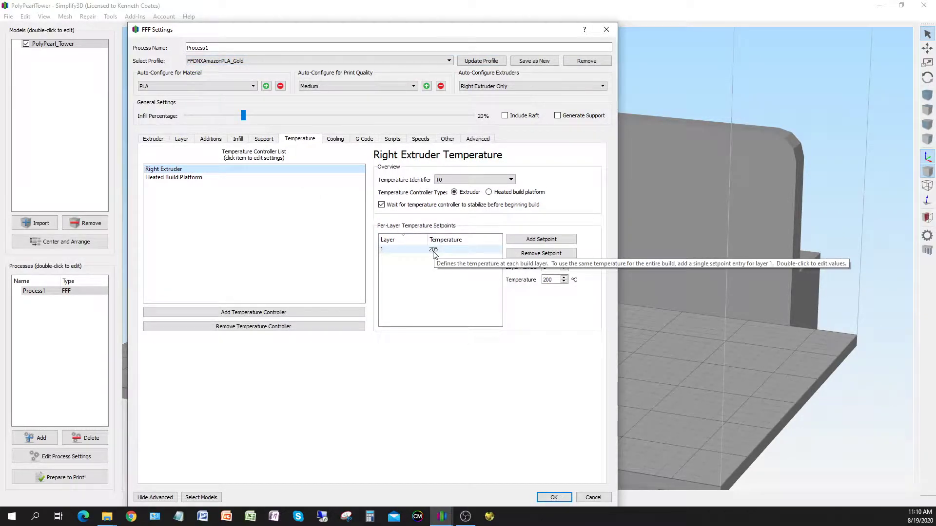
pyautogui.click(553, 497)
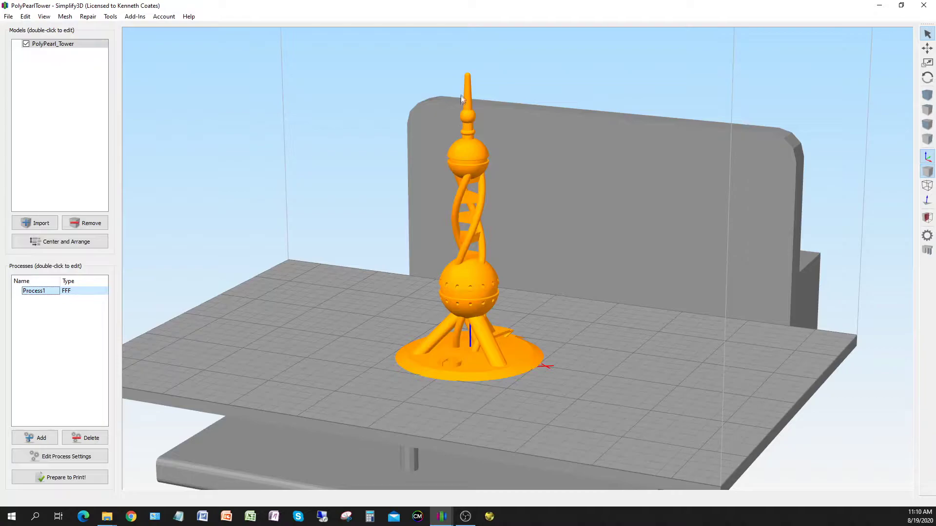
# Step: Review the option to retract only when crossing open spaces in Process1's advanced ooze control settings
pyautogui.moveTo(476, 373); pyautogui.dragTo(485, 375)
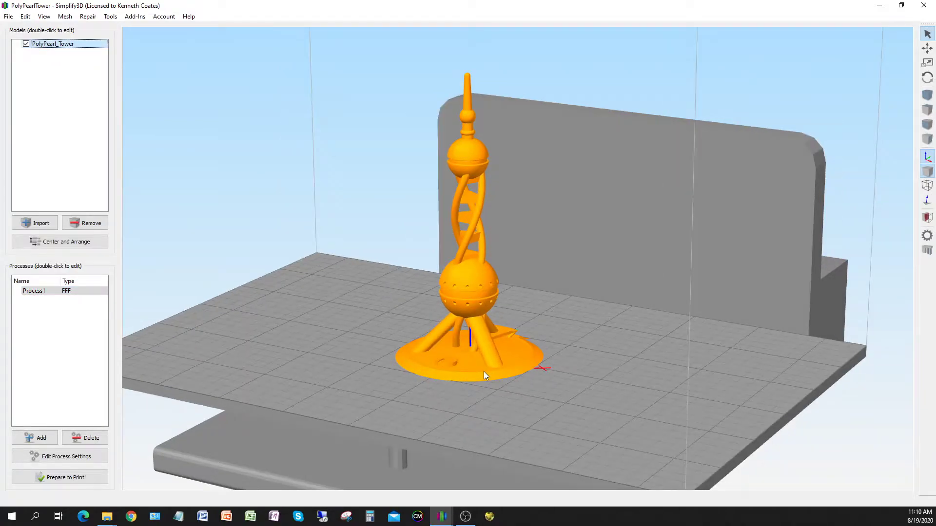
pyautogui.doubleClick(35, 291)
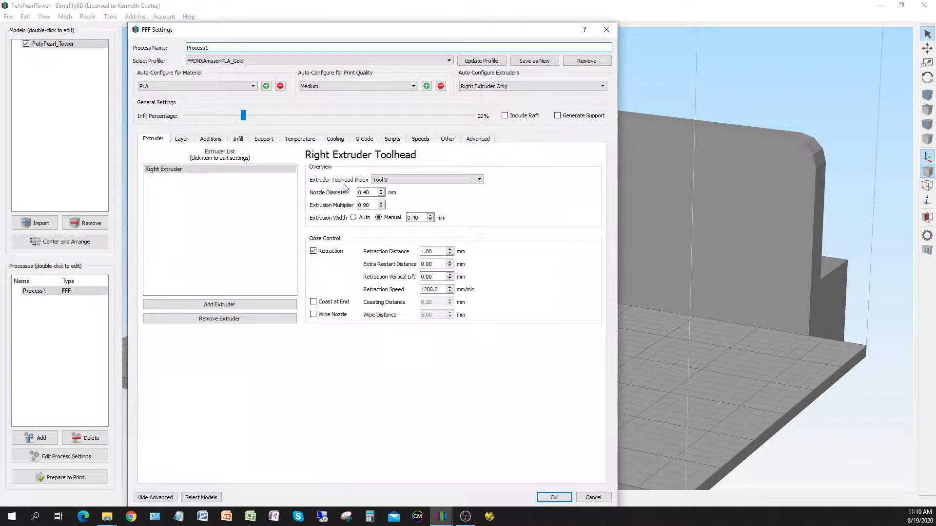
pyautogui.click(473, 140)
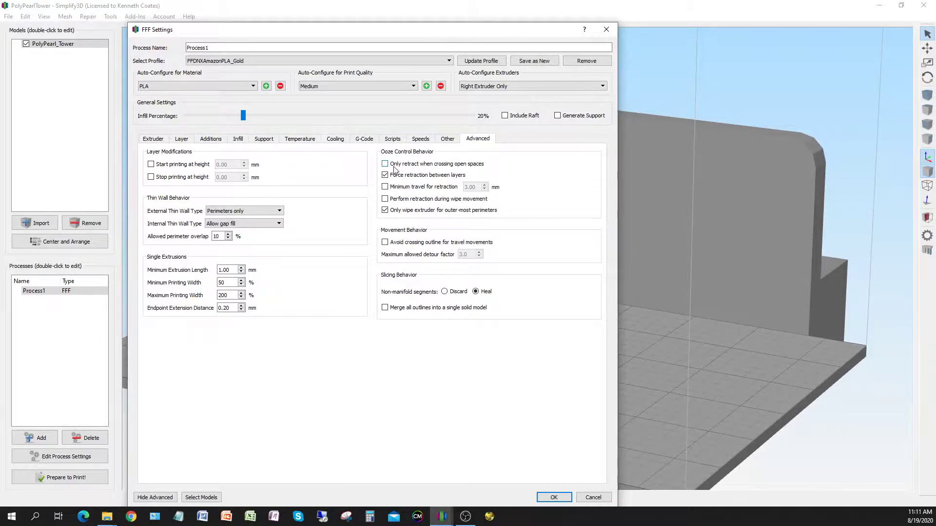
pyautogui.moveTo(394, 168)
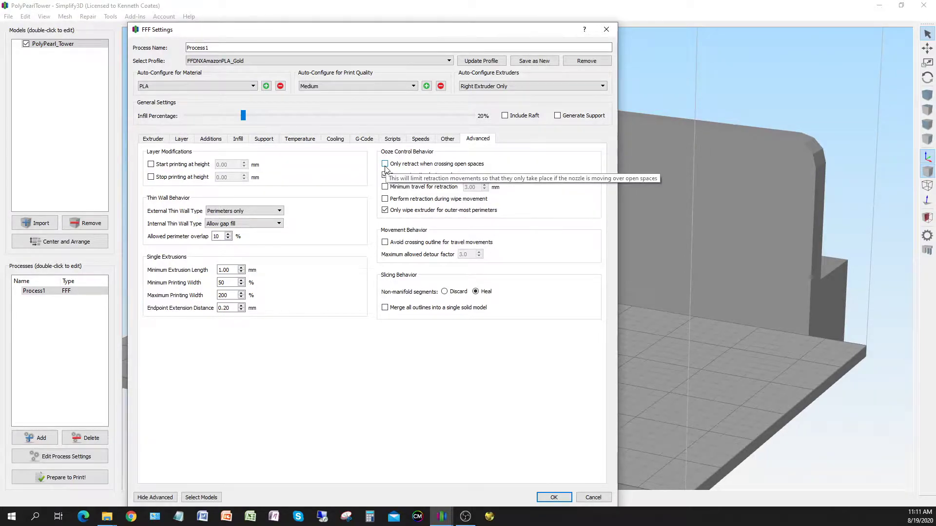
pyautogui.click(555, 498)
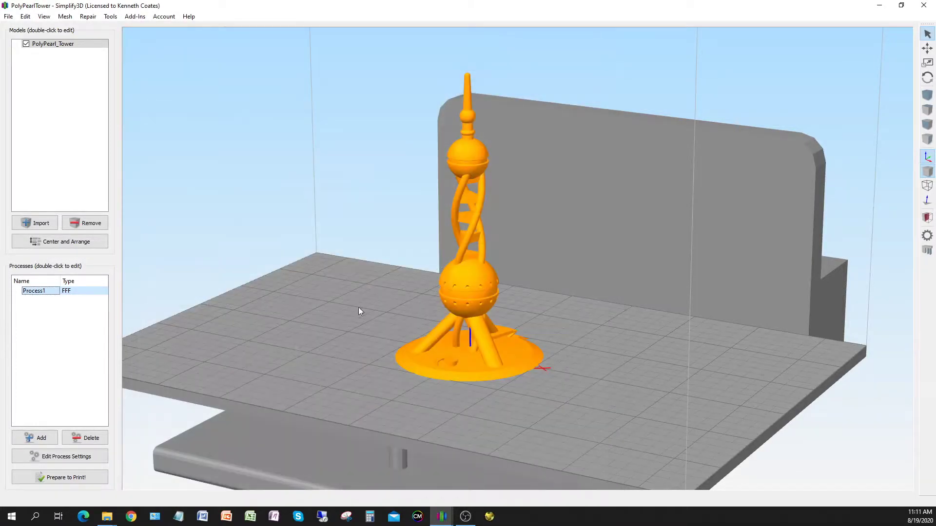
# Step: Slice the PolyPearl_Tower model with Process1 and bring up its toolpath preview
pyautogui.click(76, 481)
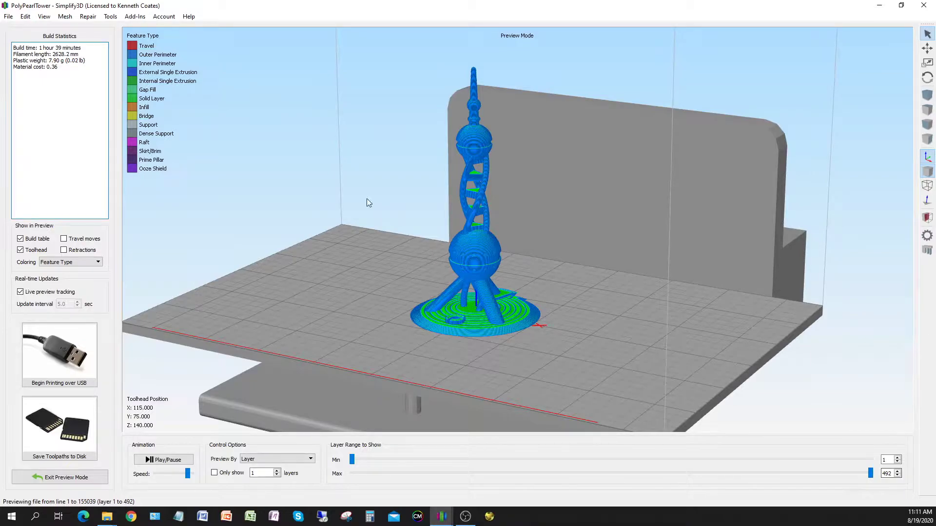
# Step: Lower the preview's maximum layer one layer at a time to 249, examining the toolpath from the spire down into the twisted column
pyautogui.doubleClick(886, 473)
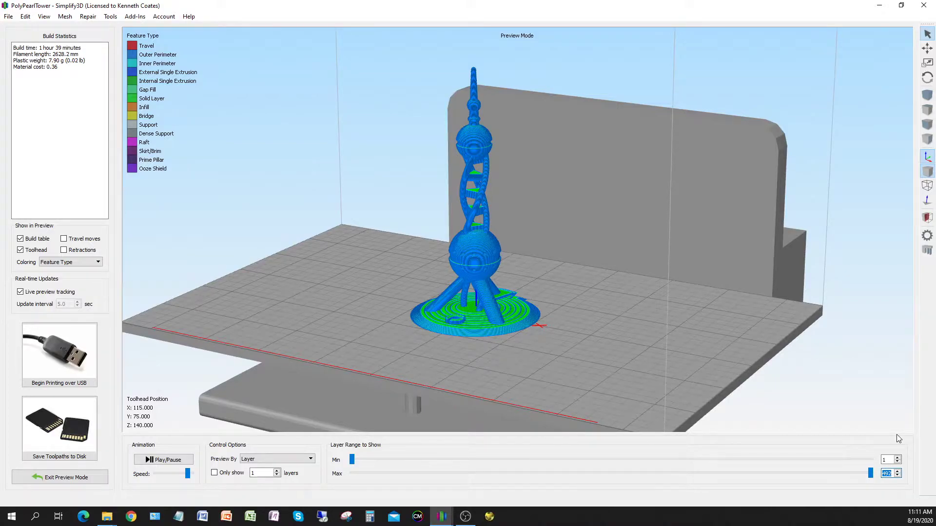
pyautogui.press('Down')
pyautogui.press('Down')
pyautogui.press('Down')
pyautogui.press('Down')
pyautogui.press('Down')
pyautogui.press('Down')
pyautogui.press('Down')
pyautogui.press('Down')
pyautogui.press('Down')
pyautogui.press('Down')
pyautogui.press('Down')
pyautogui.press('Down')
pyautogui.press('Down')
pyautogui.press('Down')
pyautogui.press('Down')
pyautogui.press('Down')
pyautogui.press('Down')
pyautogui.press('Down')
pyautogui.press('Down')
pyautogui.press('Down')
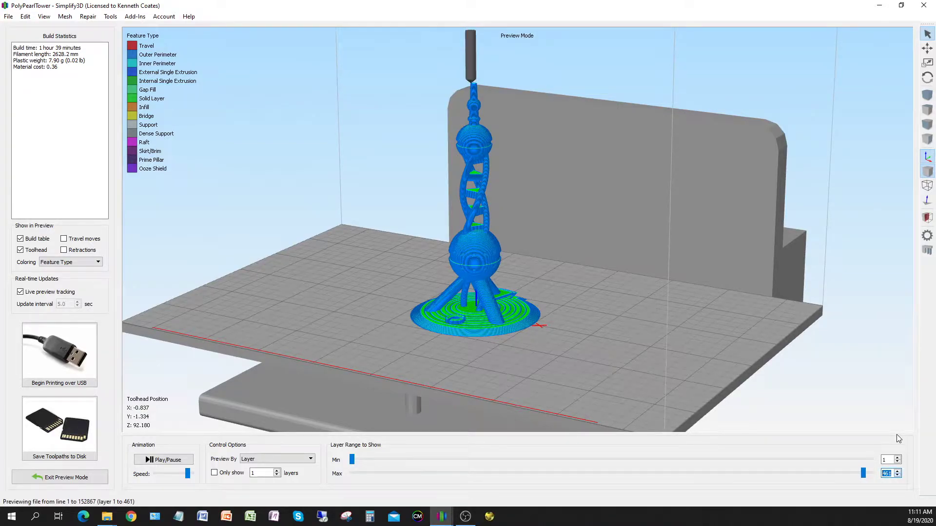
pyautogui.press('Down')
pyautogui.press('Down')
pyautogui.press('Down')
pyautogui.press('Down')
pyautogui.press('Down')
pyautogui.press('Down')
pyautogui.press('Down')
pyautogui.press('Down')
pyautogui.press('Down')
pyautogui.press('Down')
pyautogui.press('Down')
pyautogui.press('Down')
pyautogui.press('Down')
pyautogui.press('Down')
pyautogui.press('Down')
pyautogui.press('Down')
pyautogui.press('Down')
pyautogui.press('Down')
pyautogui.press('Down')
pyautogui.press('Down')
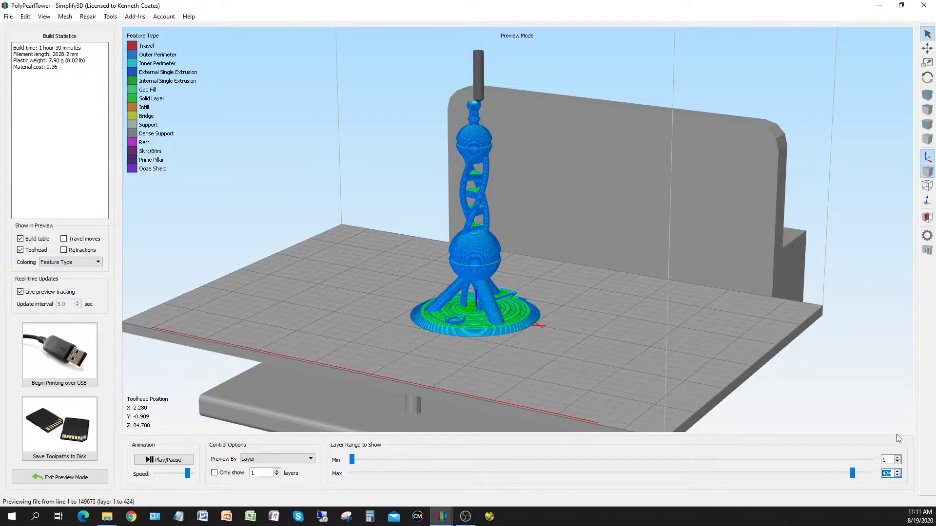
pyautogui.press('Down')
pyautogui.press('Down')
pyautogui.press('Down')
pyautogui.press('Down')
pyautogui.press('Down')
pyautogui.press('Down')
pyautogui.press('Down')
pyautogui.press('Down')
pyautogui.press('Down')
pyautogui.press('Down')
pyautogui.press('Down')
pyautogui.press('Down')
pyautogui.press('Down')
pyautogui.press('Down')
pyautogui.press('Down')
pyautogui.press('Down')
pyautogui.press('Down')
pyautogui.press('Down')
pyautogui.press('Down')
pyautogui.press('Down')
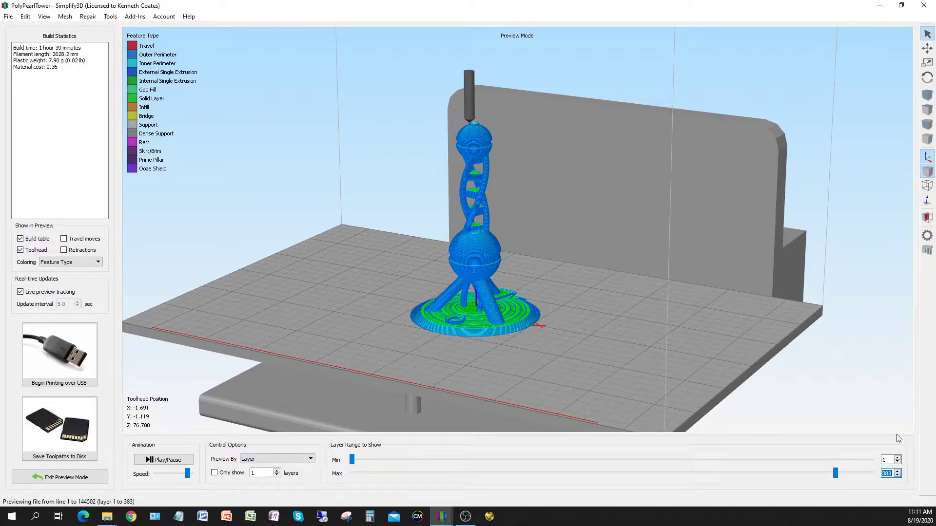
pyautogui.press('Down')
pyautogui.press('Down')
pyautogui.press('Down')
pyautogui.press('Down')
pyautogui.press('Down')
pyautogui.press('Down')
pyautogui.press('Down')
pyautogui.press('Down')
pyautogui.press('Down')
pyautogui.press('Down')
pyautogui.press('Down')
pyautogui.press('Down')
pyautogui.press('Down')
pyautogui.press('Down')
pyautogui.press('Down')
pyautogui.press('Down')
pyautogui.press('Down')
pyautogui.press('Down')
pyautogui.press('Down')
pyautogui.press('Down')
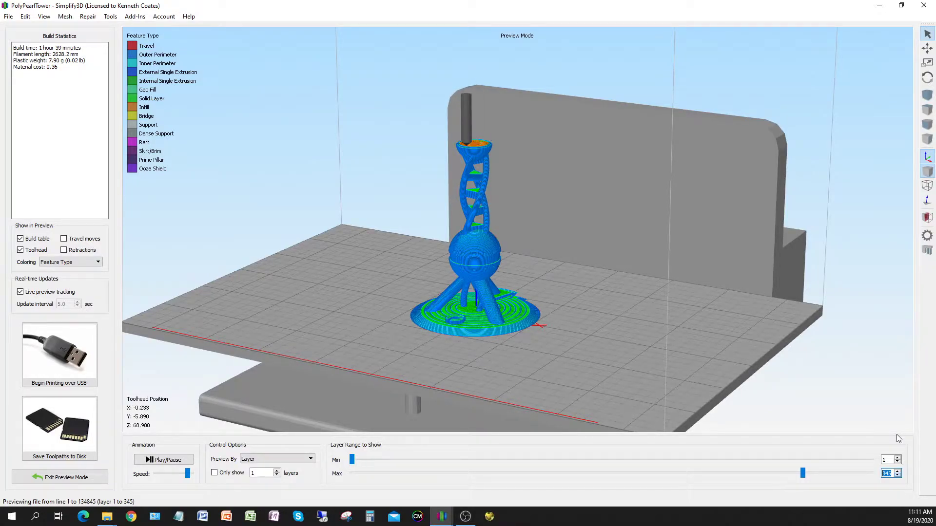
pyautogui.press('Down')
pyautogui.press('Down')
pyautogui.press('Down')
pyautogui.press('Down')
pyautogui.press('Down')
pyautogui.press('Down')
pyautogui.press('Down')
pyautogui.press('Down')
pyautogui.press('Down')
pyautogui.press('Down')
pyautogui.press('Down')
pyautogui.press('Down')
pyautogui.press('Down')
pyautogui.press('Down')
pyautogui.press('Down')
pyautogui.press('Down')
pyautogui.press('Down')
pyautogui.press('Down')
pyautogui.press('Down')
pyautogui.press('Down')
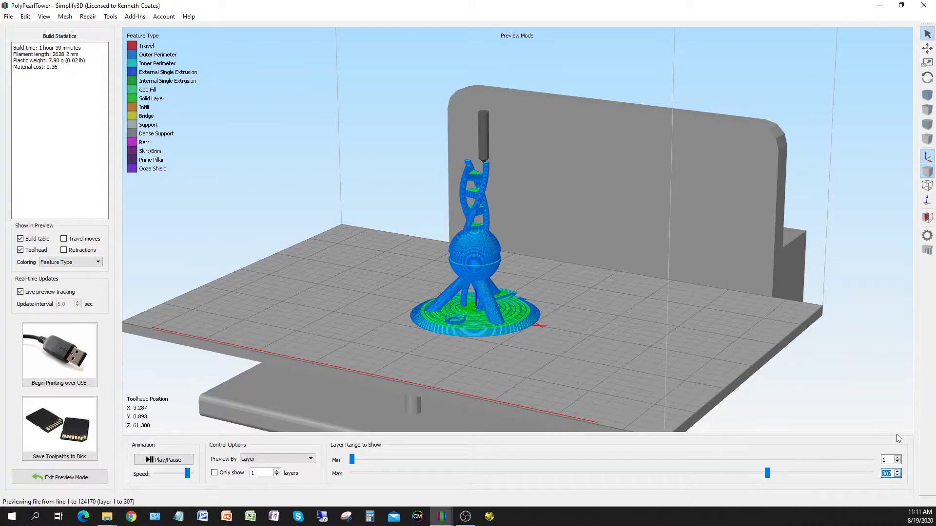
pyautogui.press('Down')
pyautogui.press('Down')
pyautogui.press('Down')
pyautogui.press('Down')
pyautogui.press('Down')
pyautogui.press('Down')
pyautogui.press('Down')
pyautogui.press('Down')
pyautogui.press('Down')
pyautogui.press('Down')
pyautogui.press('Down')
pyautogui.press('Down')
pyautogui.press('Down')
pyautogui.press('Down')
pyautogui.press('Down')
pyautogui.press('Down')
pyautogui.press('Down')
pyautogui.press('Down')
pyautogui.press('Down')
pyautogui.press('Down')
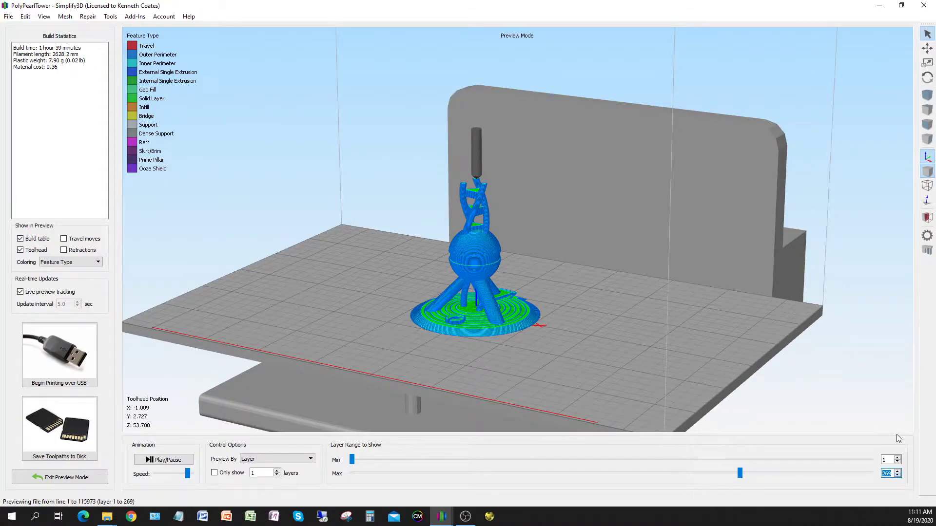
pyautogui.press('Down')
pyautogui.press('Down')
pyautogui.press('Down')
pyautogui.press('Down')
pyautogui.press('Down')
pyautogui.press('Down')
pyautogui.press('Down')
pyautogui.press('Down')
pyautogui.press('Down')
pyautogui.press('Down')
pyautogui.press('Down')
pyautogui.press('Down')
pyautogui.press('Down')
pyautogui.press('Down')
pyautogui.press('Down')
pyautogui.press('Down')
pyautogui.press('Down')
pyautogui.press('Down')
pyautogui.press('Down')
pyautogui.press('Down')
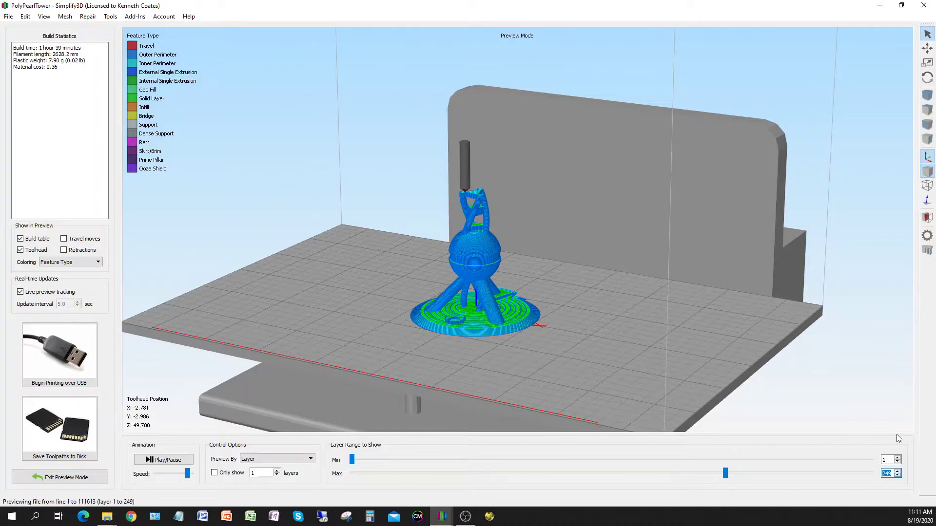
# Step: Lower the preview's maximum layer one layer at a time to 1, examining the toolpath through the sphere, the angled legs and the round base
pyautogui.press('Down')
pyautogui.press('Down')
pyautogui.press('Down')
pyautogui.press('Down')
pyautogui.press('Down')
pyautogui.press('Down')
pyautogui.press('Down')
pyautogui.press('Down')
pyautogui.press('Down')
pyautogui.press('Down')
pyautogui.press('Down')
pyautogui.press('Down')
pyautogui.press('Down')
pyautogui.press('Down')
pyautogui.press('Down')
pyautogui.press('Down')
pyautogui.press('Down')
pyautogui.press('Down')
pyautogui.press('Down')
pyautogui.press('Down')
pyautogui.press('Down')
pyautogui.press('Down')
pyautogui.press('Down')
pyautogui.press('Down')
pyautogui.press('Down')
pyautogui.press('Down')
pyautogui.press('Down')
pyautogui.press('Down')
pyautogui.press('Down')
pyautogui.press('Down')
pyautogui.press('Down')
pyautogui.press('Down')
pyautogui.press('Down')
pyautogui.press('Down')
pyautogui.press('Down')
pyautogui.press('Down')
pyautogui.press('Down')
pyautogui.press('Down')
pyautogui.press('Down')
pyautogui.press('Down')
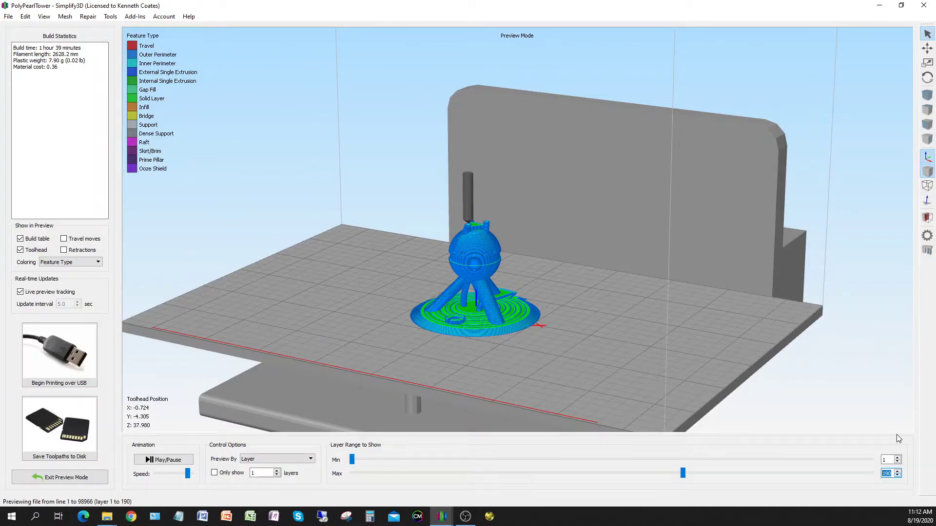
pyautogui.press('Down')
pyautogui.press('Down')
pyautogui.press('Down')
pyautogui.press('Down')
pyautogui.press('Down')
pyautogui.press('Down')
pyautogui.press('Down')
pyautogui.press('Down')
pyautogui.press('Down')
pyautogui.press('Down')
pyautogui.press('Down')
pyautogui.press('Down')
pyautogui.press('Down')
pyautogui.press('Down')
pyautogui.press('Down')
pyautogui.press('Down')
pyautogui.press('Down')
pyautogui.press('Down')
pyautogui.press('Down')
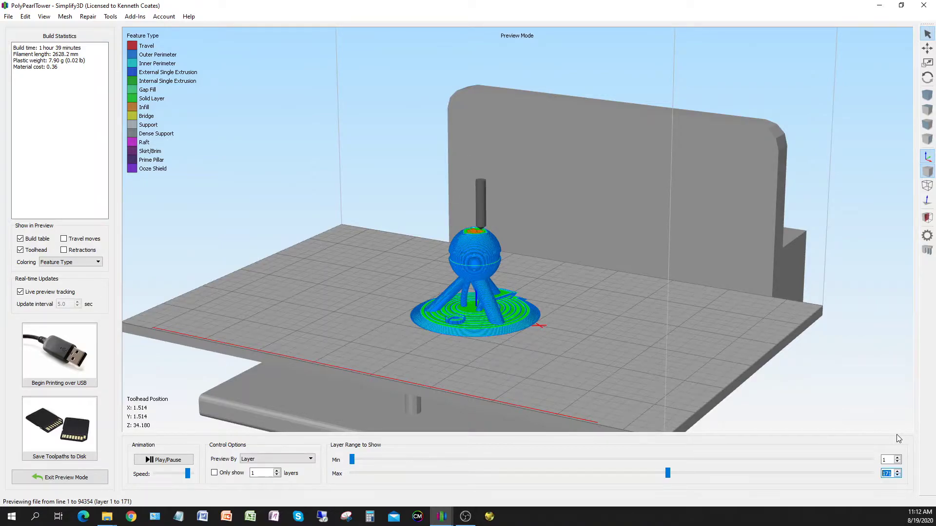
pyautogui.press('Down')
pyautogui.press('Down')
pyautogui.press('Down')
pyautogui.press('Down')
pyautogui.press('Down')
pyautogui.press('Down')
pyautogui.press('Down')
pyautogui.press('Down')
pyautogui.press('Down')
pyautogui.press('Down')
pyautogui.press('Down')
pyautogui.press('Down')
pyautogui.press('Down')
pyautogui.press('Down')
pyautogui.press('Down')
pyautogui.press('Down')
pyautogui.press('Down')
pyautogui.press('Down')
pyautogui.press('Down')
pyautogui.press('Down')
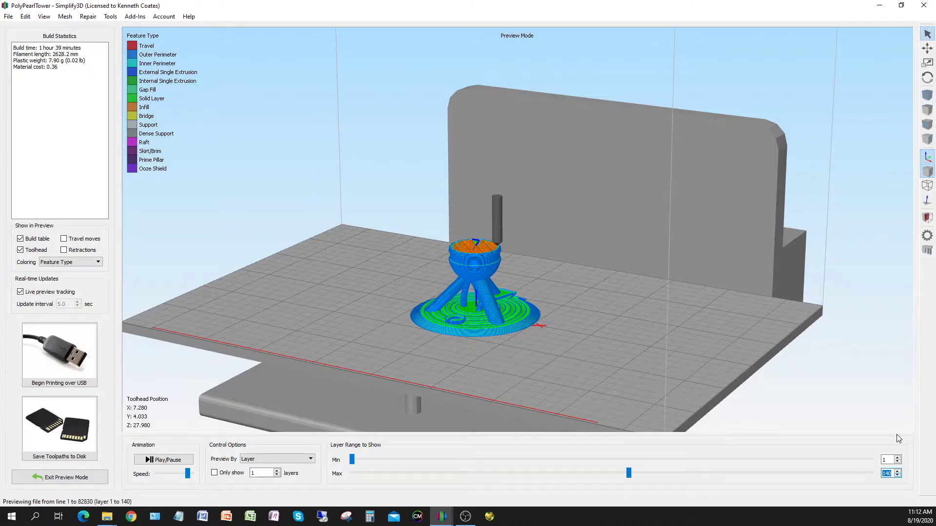
pyautogui.press('Down')
pyautogui.press('Down')
pyautogui.press('Down')
pyautogui.press('Down')
pyautogui.press('Down')
pyautogui.press('Down')
pyautogui.press('Down')
pyautogui.press('Down')
pyautogui.press('Down')
pyautogui.press('Down')
pyautogui.press('Down')
pyautogui.press('Down')
pyautogui.press('Down')
pyautogui.press('Down')
pyautogui.press('Down')
pyautogui.press('Down')
pyautogui.press('Down')
pyautogui.press('Down')
pyautogui.press('Down')
pyautogui.press('Down')
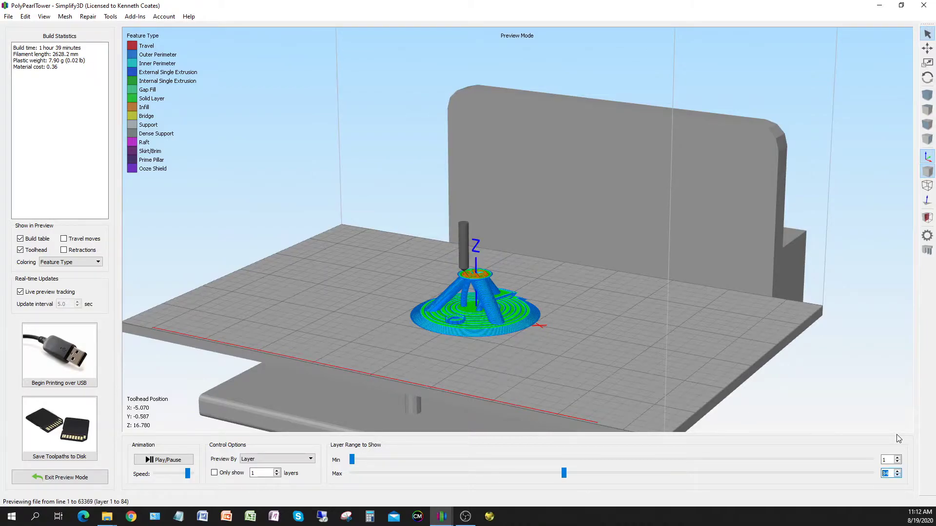
pyautogui.press('Down')
pyautogui.press('Down')
pyautogui.press('Down')
pyautogui.press('Down')
pyautogui.press('Down')
pyautogui.press('Down')
pyautogui.press('Down')
pyautogui.press('Down')
pyautogui.press('Down')
pyautogui.press('Down')
pyautogui.press('Down')
pyautogui.press('Down')
pyautogui.press('Down')
pyautogui.press('Down')
pyautogui.press('Down')
pyautogui.press('Down')
pyautogui.press('Down')
pyautogui.press('Down')
pyautogui.press('Down')
pyautogui.press('Down')
pyautogui.press('Down')
pyautogui.press('Down')
pyautogui.press('Down')
pyautogui.press('Down')
pyautogui.press('Down')
pyautogui.press('Down')
pyautogui.press('Down')
pyautogui.press('Down')
pyautogui.press('Down')
pyautogui.press('Down')
pyautogui.press('Down')
pyautogui.press('Down')
pyautogui.press('Down')
pyautogui.press('Down')
pyautogui.press('Down')
pyautogui.press('Down')
pyautogui.press('Down')
pyautogui.press('Down')
pyautogui.press('Down')
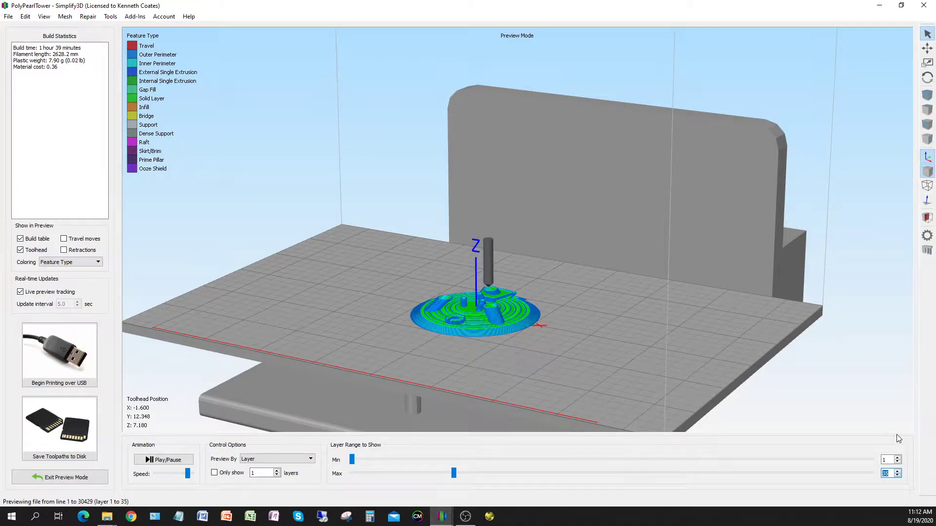
pyautogui.press('Down')
pyautogui.press('Down')
pyautogui.press('Down')
pyautogui.press('Down')
pyautogui.press('Down')
pyautogui.press('Down')
pyautogui.press('Down')
pyautogui.press('Down')
pyautogui.press('Down')
pyautogui.press('Down')
pyautogui.press('Down')
pyautogui.press('Down')
pyautogui.press('Down')
pyautogui.press('Down')
pyautogui.press('Down')
pyautogui.press('Down')
pyautogui.press('Down')
pyautogui.press('Down')
pyautogui.press('Down')
pyautogui.press('Down')
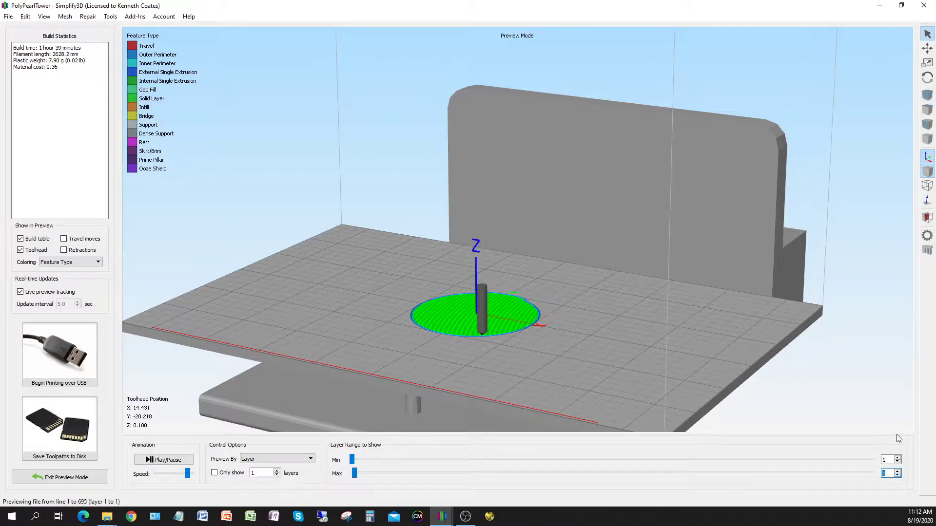